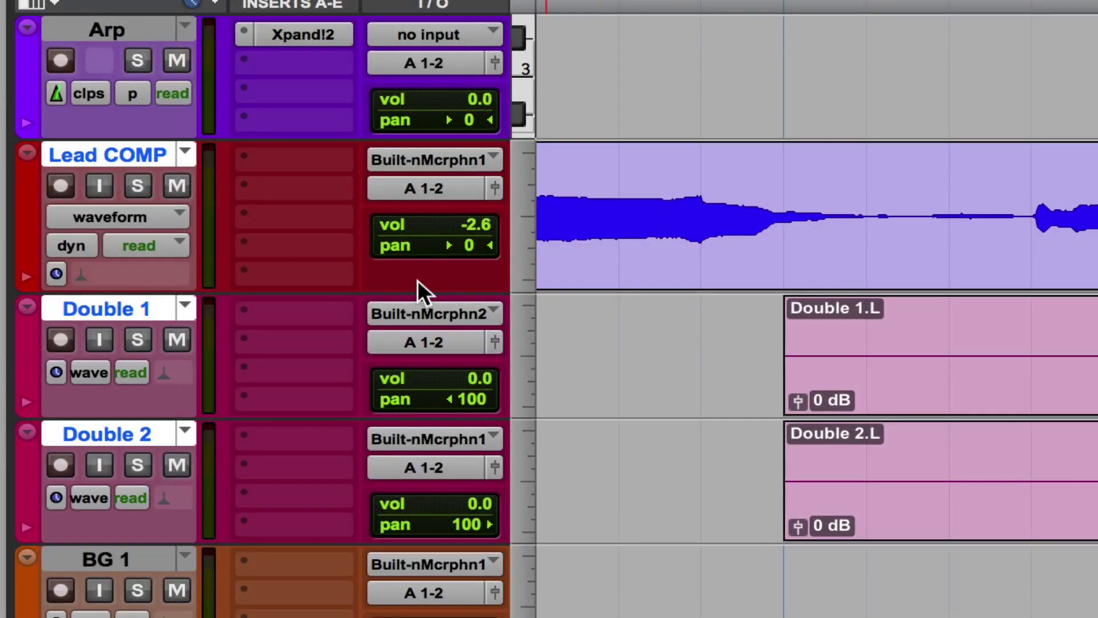
Step: Open the Elastic Audio mode menu on the Lead COMP track header
{"action": "left_click", "coordinate": [80, 276]}
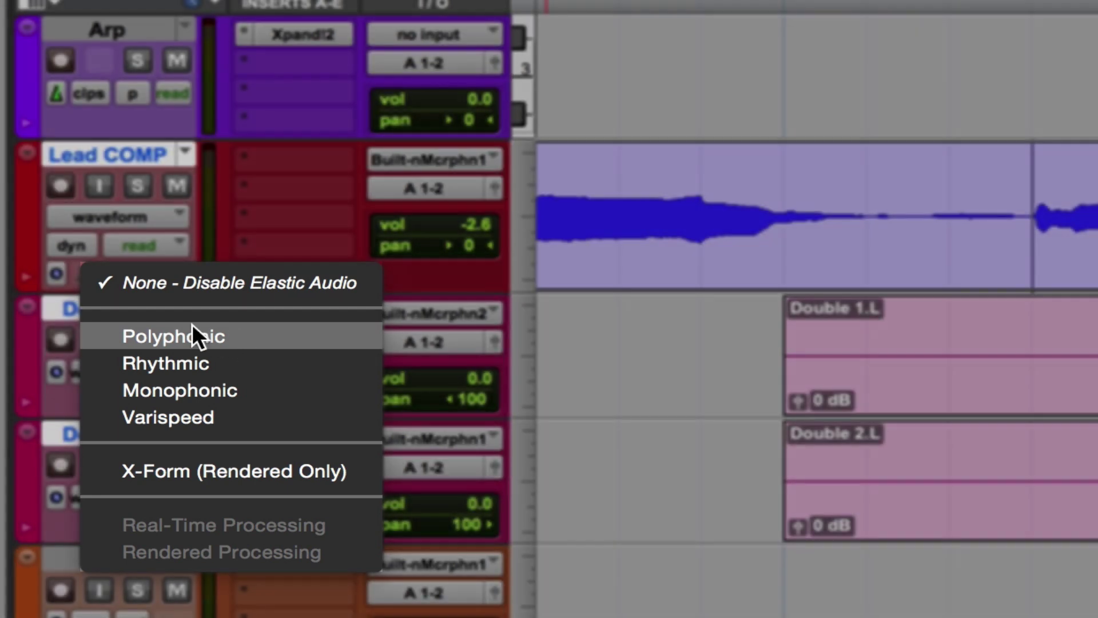
Step: Choose Polyphonic Elastic Audio for Lead COMP and place the edit cursor earlier in its clip
{"action": "left_click", "coordinate": [195, 333]}
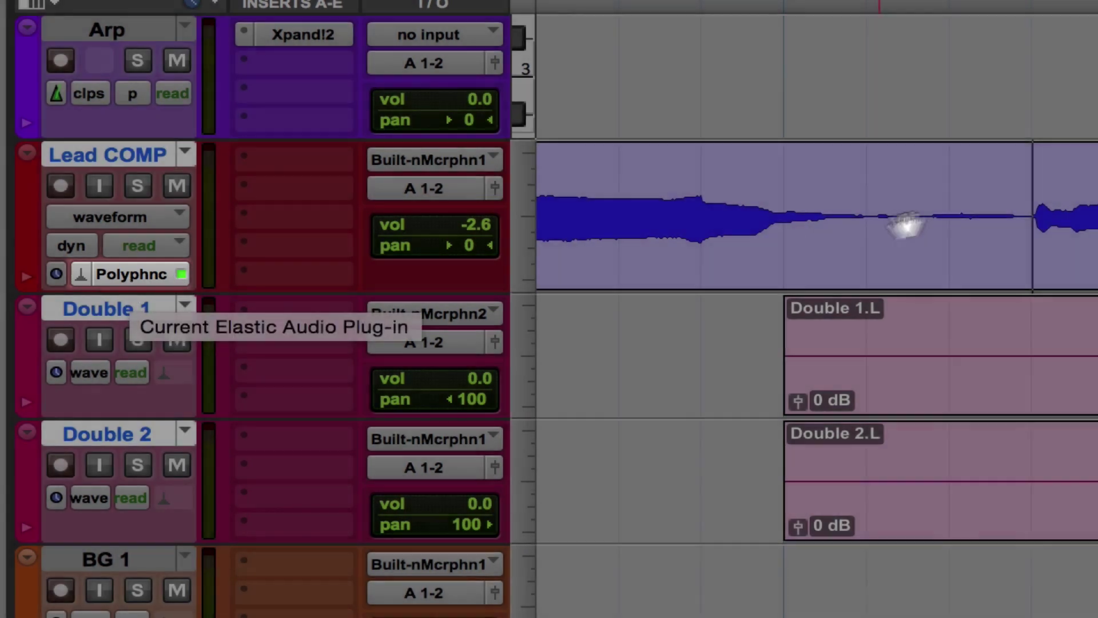
{"action": "left_click", "coordinate": [928, 195]}
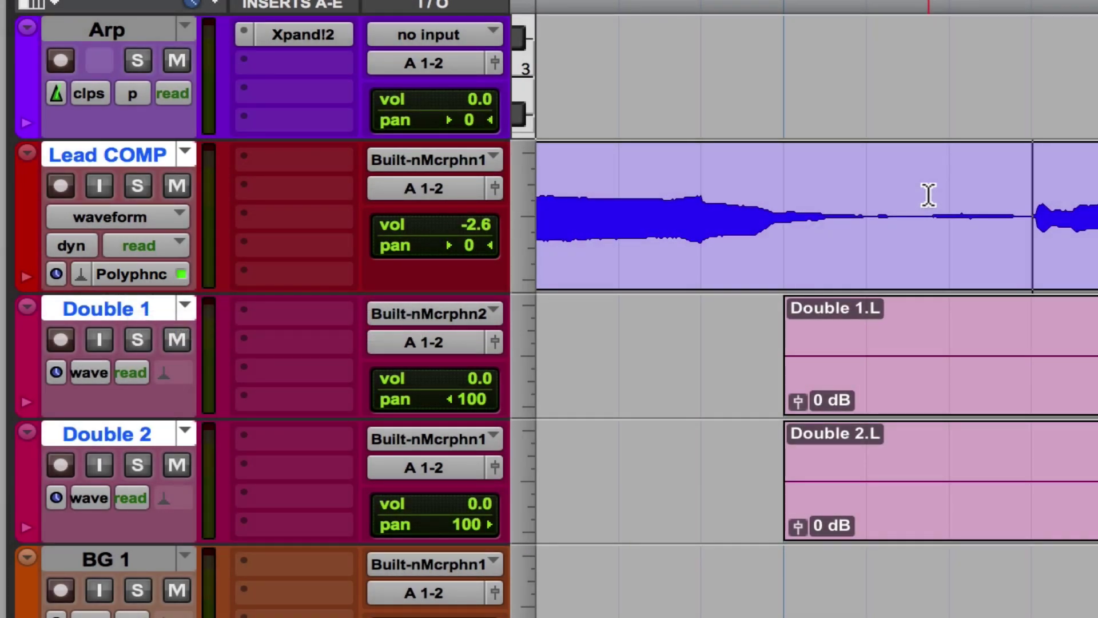
{"action": "left_click", "coordinate": [867, 169]}
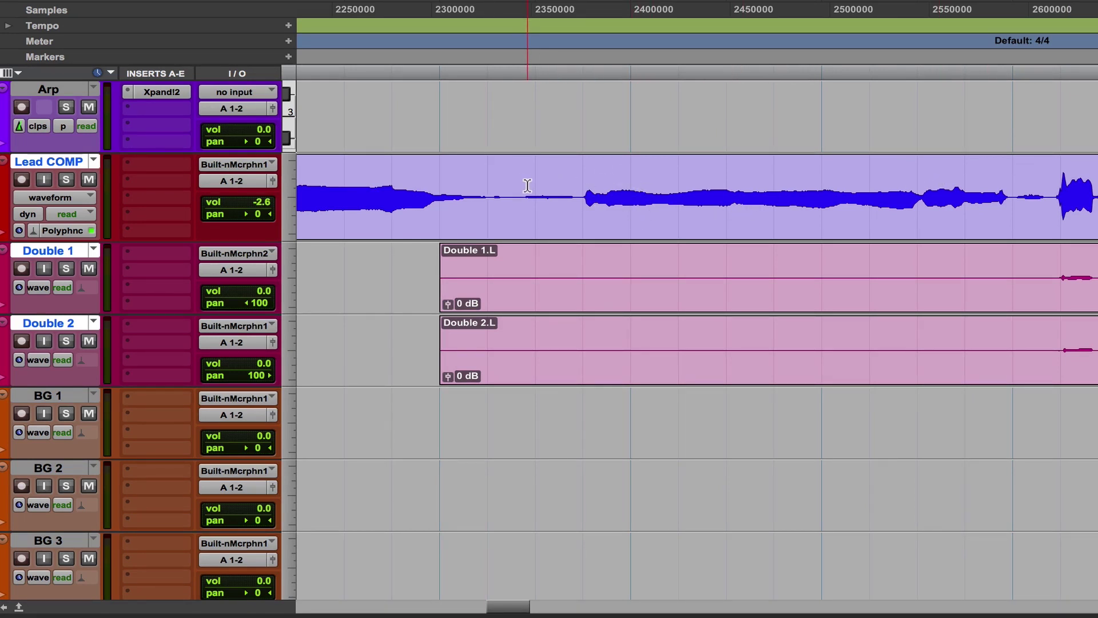
Step: Play the vocal from before the phrase and mark where it resumes
{"action": "left_click", "coordinate": [430, 172]}
{"action": "key", "text": "space"}
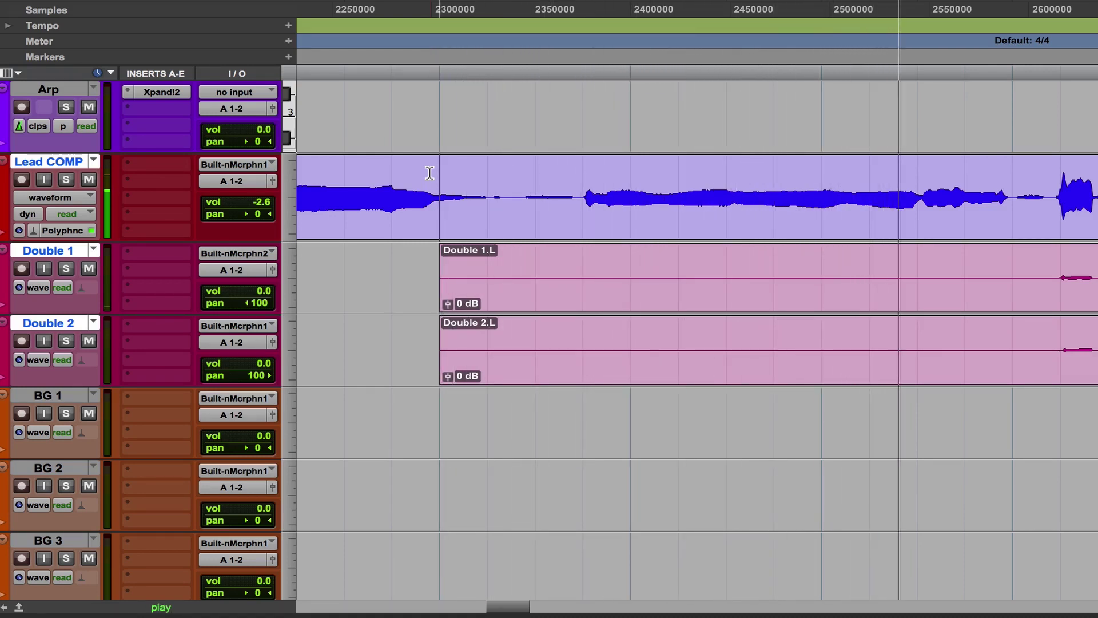
{"action": "key", "text": "space"}
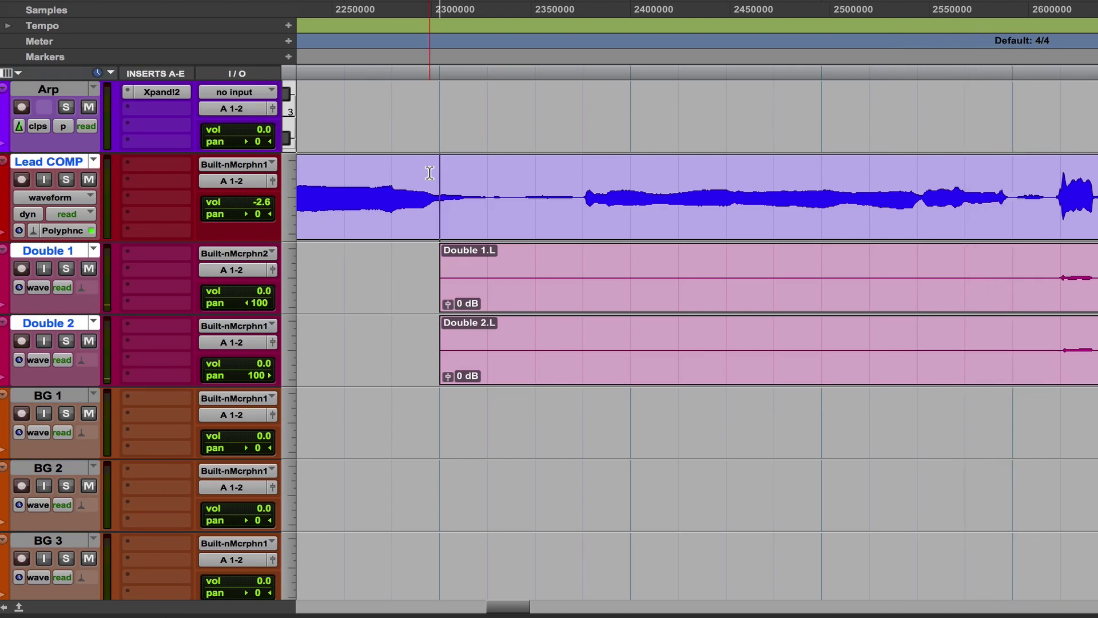
{"action": "left_click", "coordinate": [577, 165]}
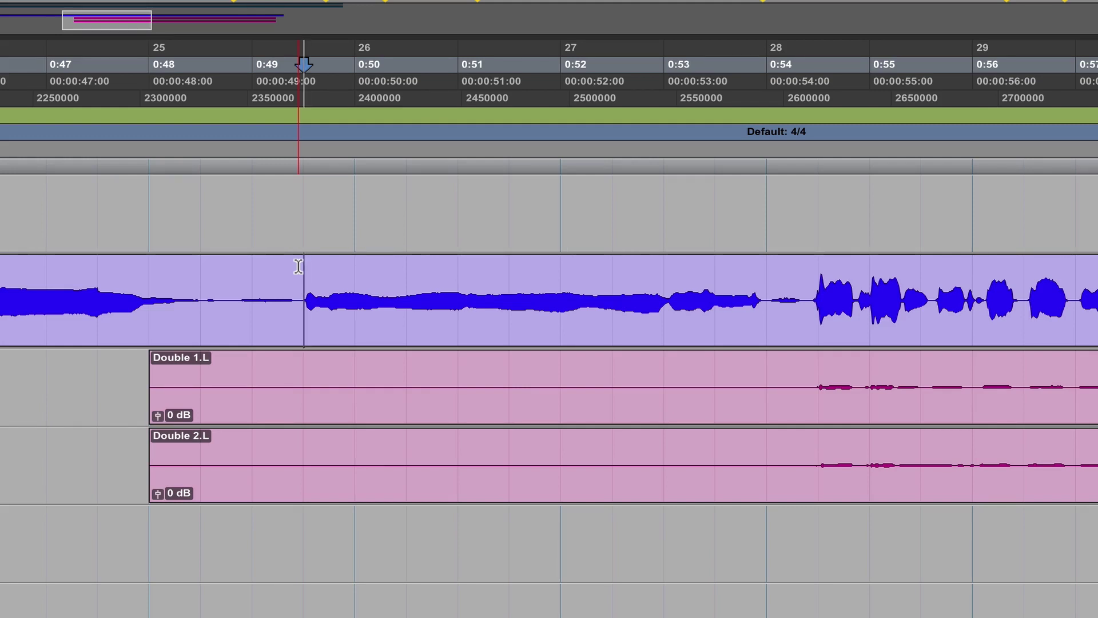
Step: Zoom in, switch to Slip mode, and play Lead COMP from 0:49.0 to 0:51.0
{"action": "key", "text": "ctrl+bracketright"}
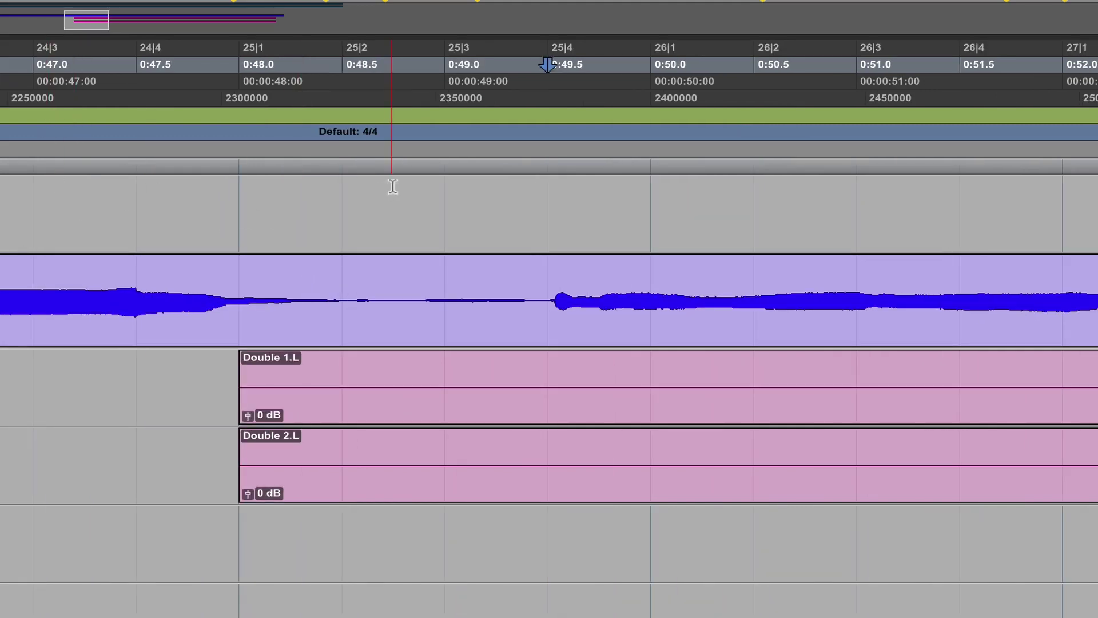
{"action": "scroll", "coordinate": [211, 298], "scroll_direction": "right", "scroll_amount": 2}
{"action": "scroll", "coordinate": [211, 298], "scroll_direction": "right", "scroll_amount": 10}
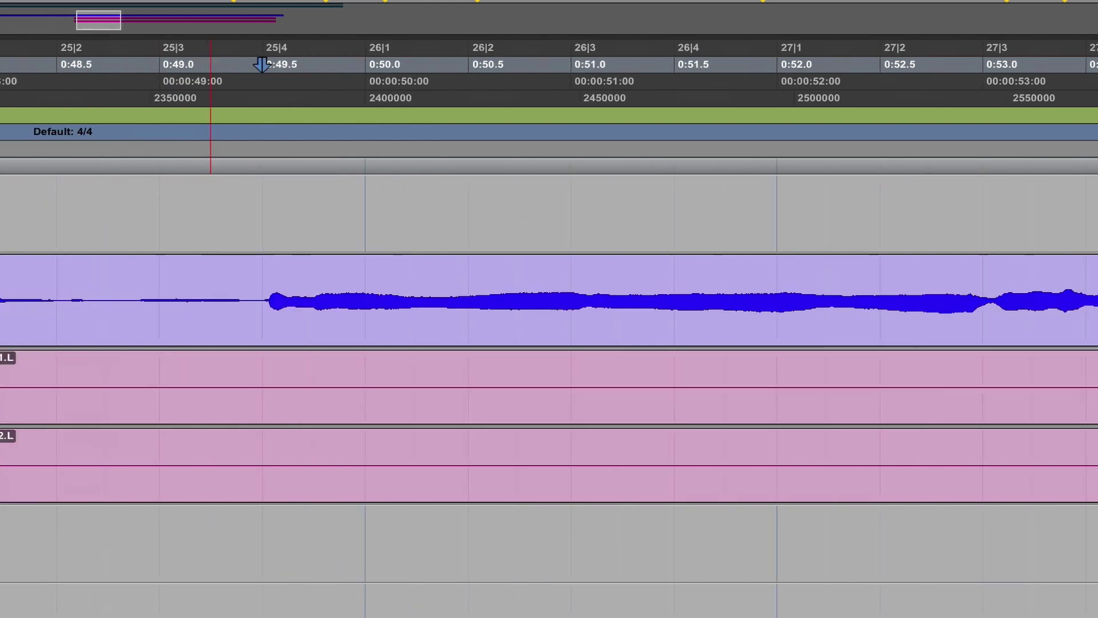
{"action": "left_click", "coordinate": [140, 273]}
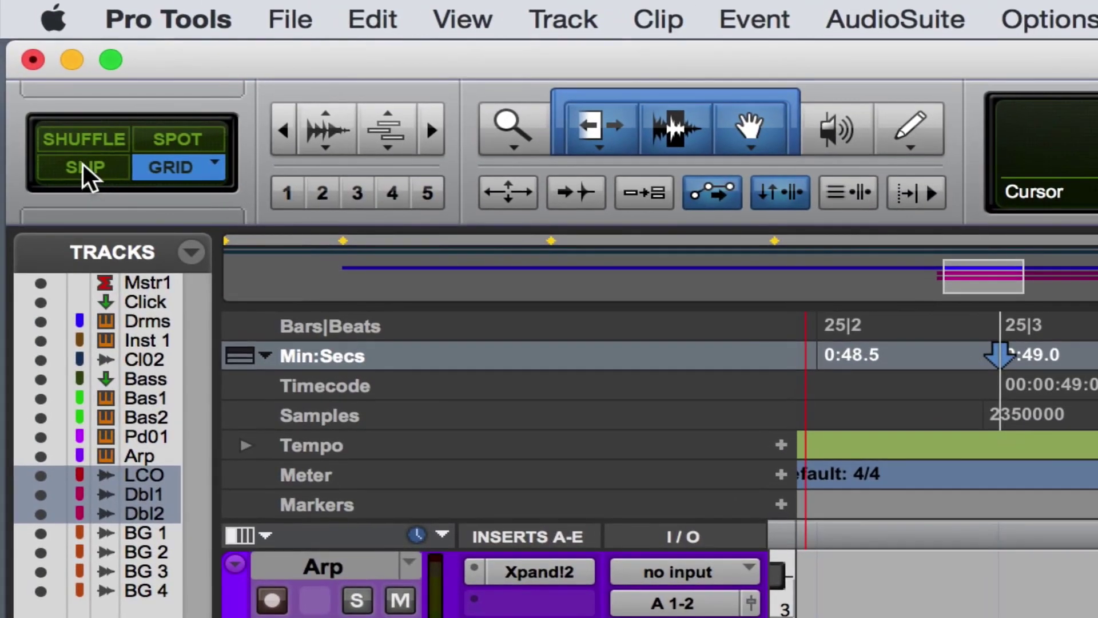
{"action": "left_click", "coordinate": [84, 164]}
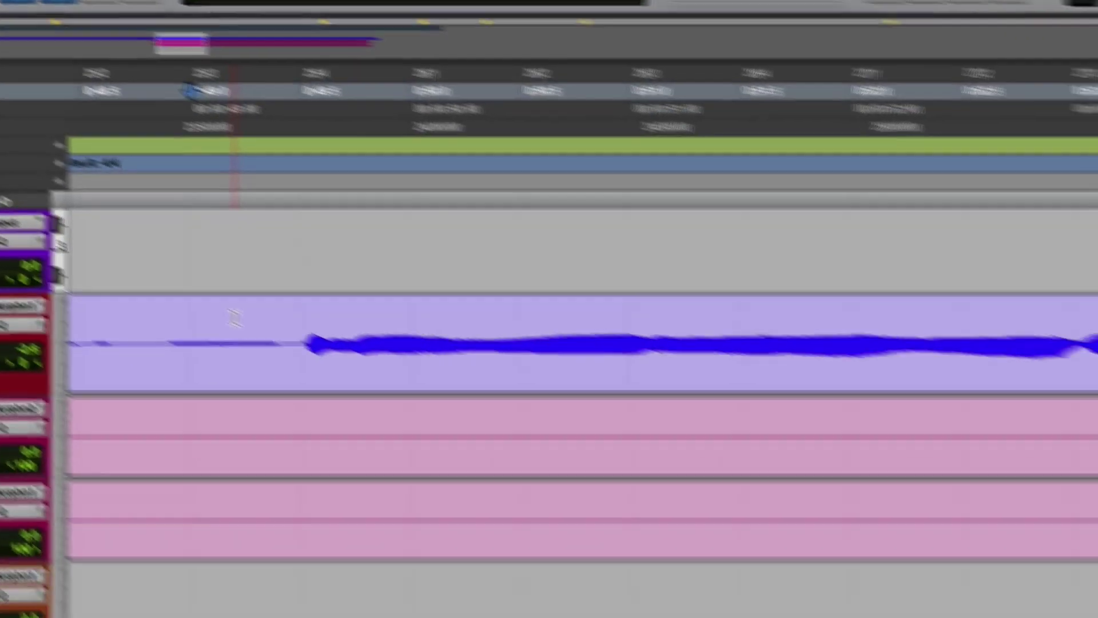
{"action": "key", "text": "space"}
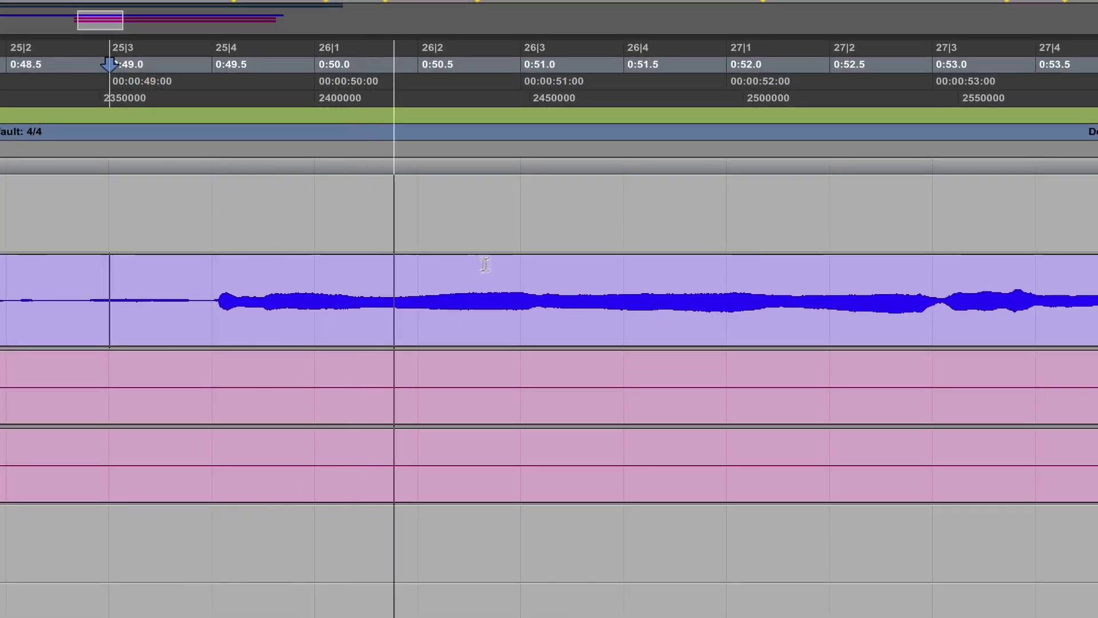
{"action": "key", "text": "space"}
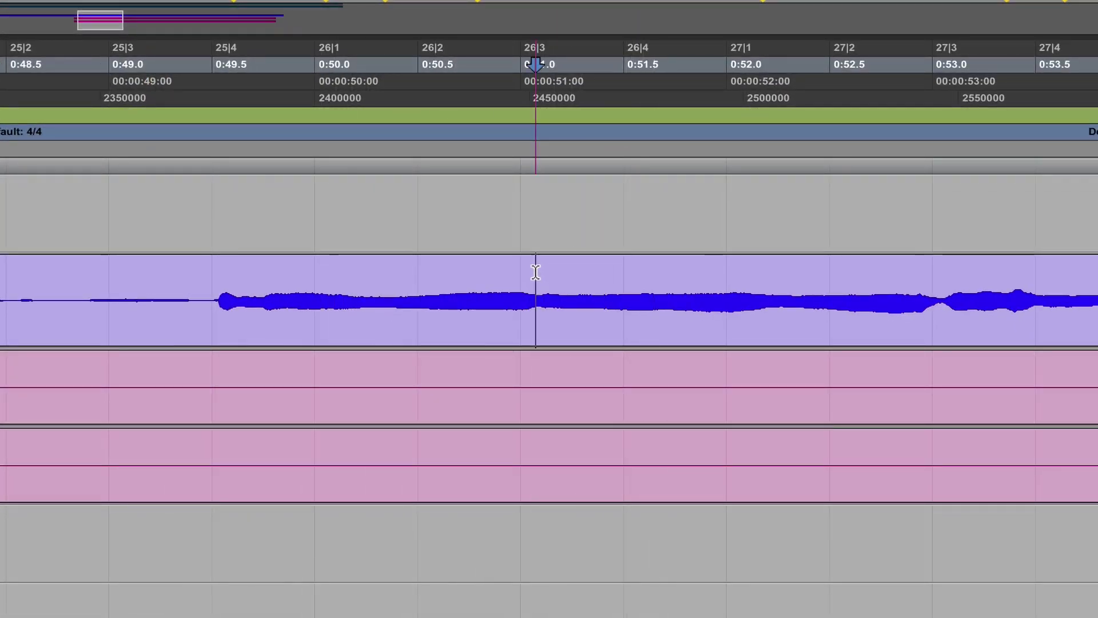
Step: Select and audition 0:49.5–0:51.0, then separate it into its own clip
{"action": "left_click_drag", "start_coordinate": [535, 272], "coordinate": [215, 281]}
{"action": "key", "text": "space"}
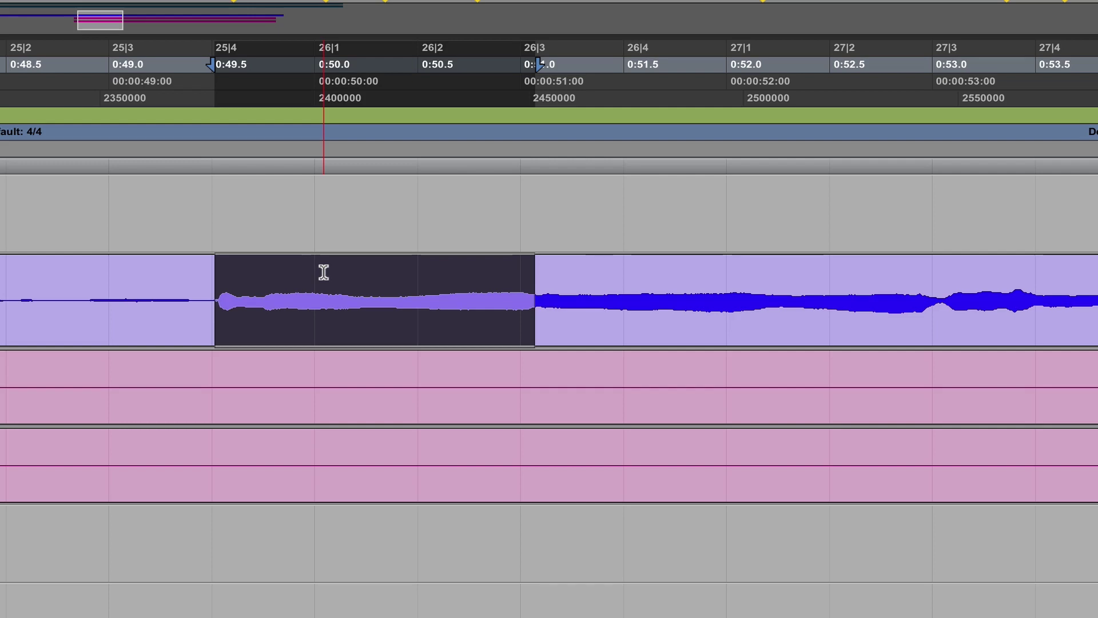
{"action": "key", "text": "super+e"}
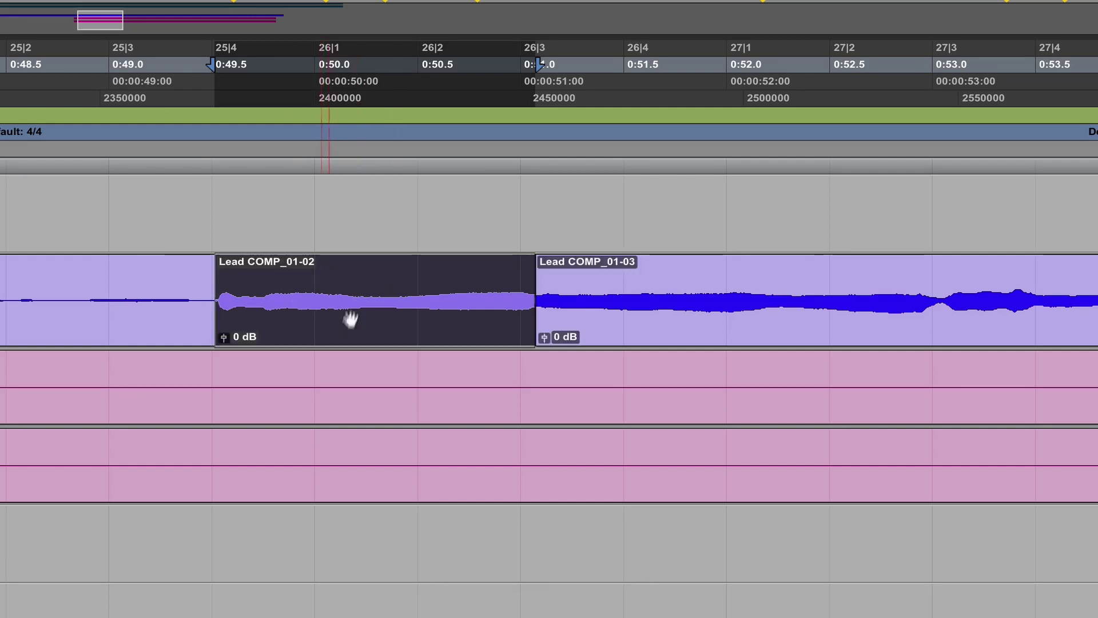
{"action": "key", "text": "space"}
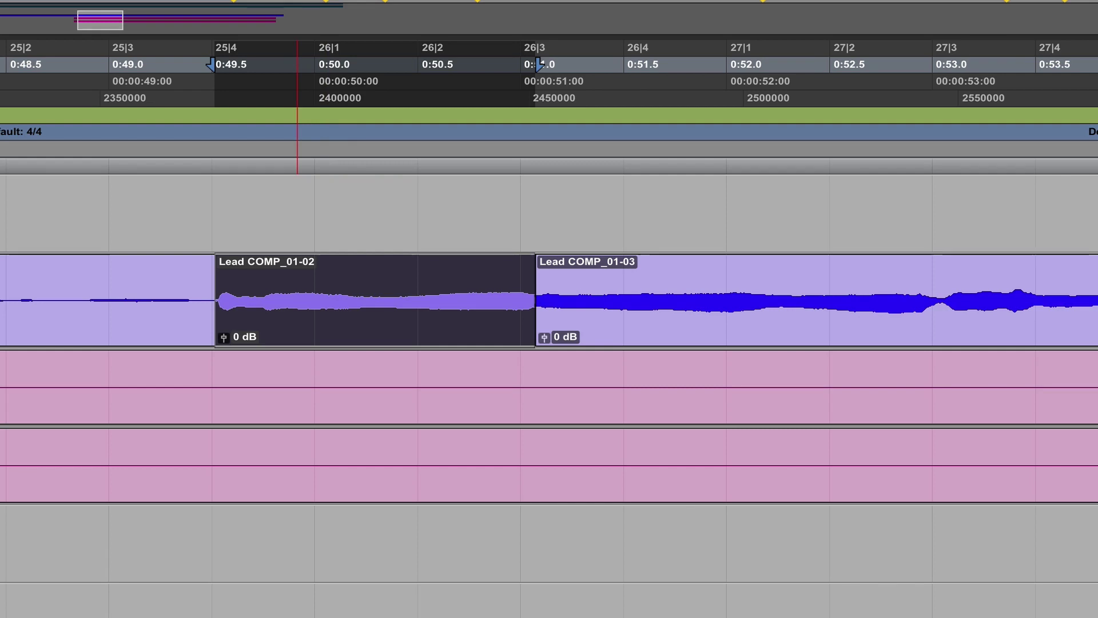
Step: Separate the 0:53.0–0:54.0 stretch into its own clip
{"action": "left_click_drag", "start_coordinate": [635, 273], "coordinate": [828, 282]}
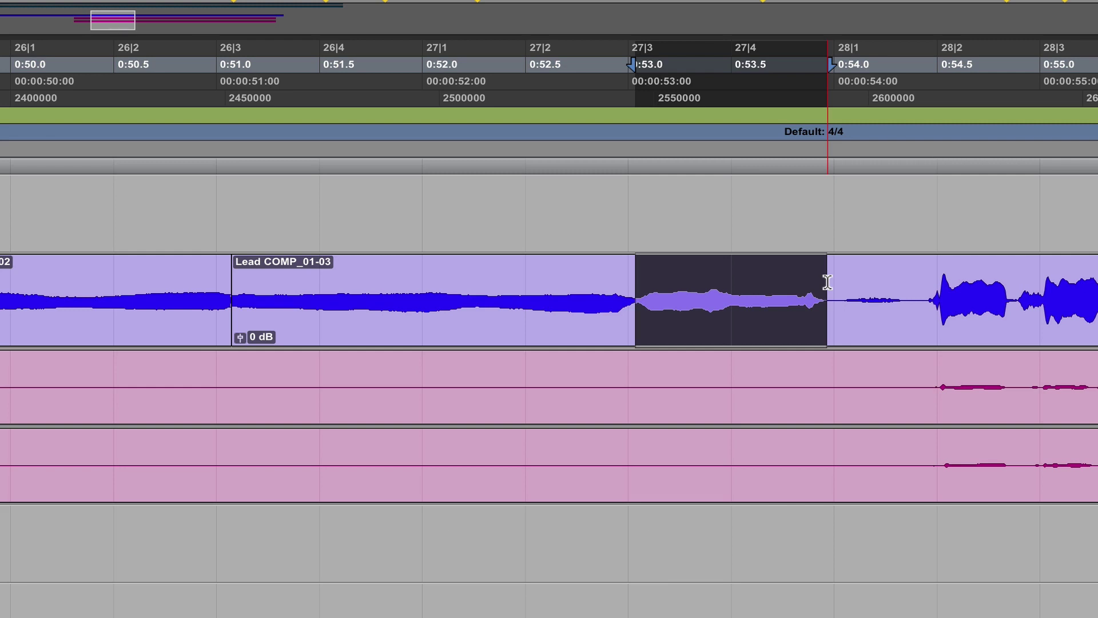
{"action": "key", "text": "super+e"}
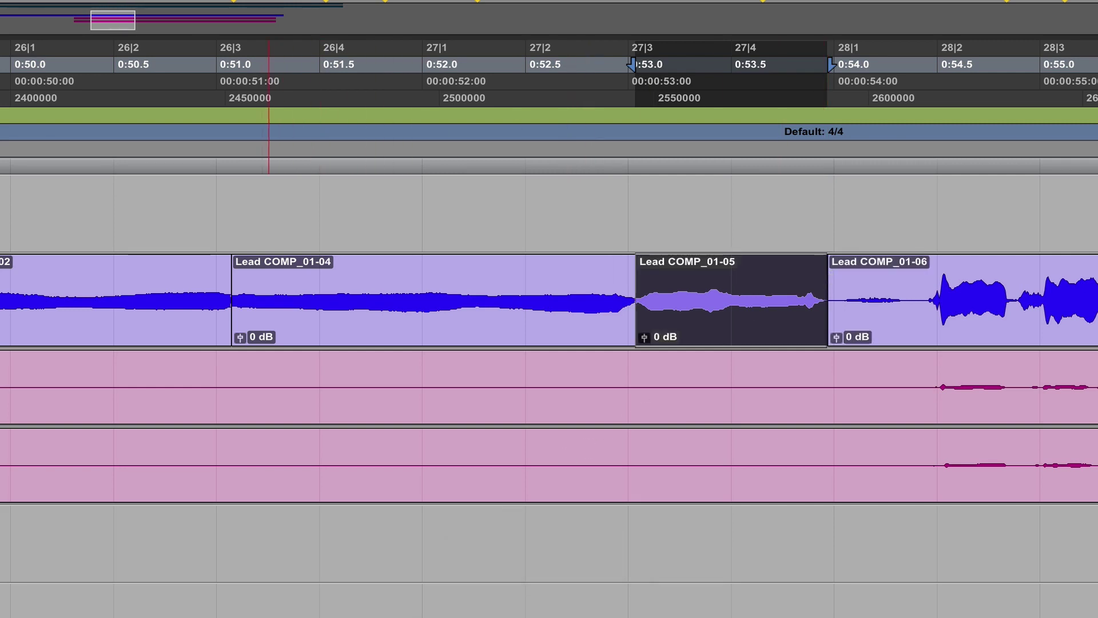
{"action": "scroll", "coordinate": [242, 286], "scroll_direction": "left", "scroll_amount": 3}
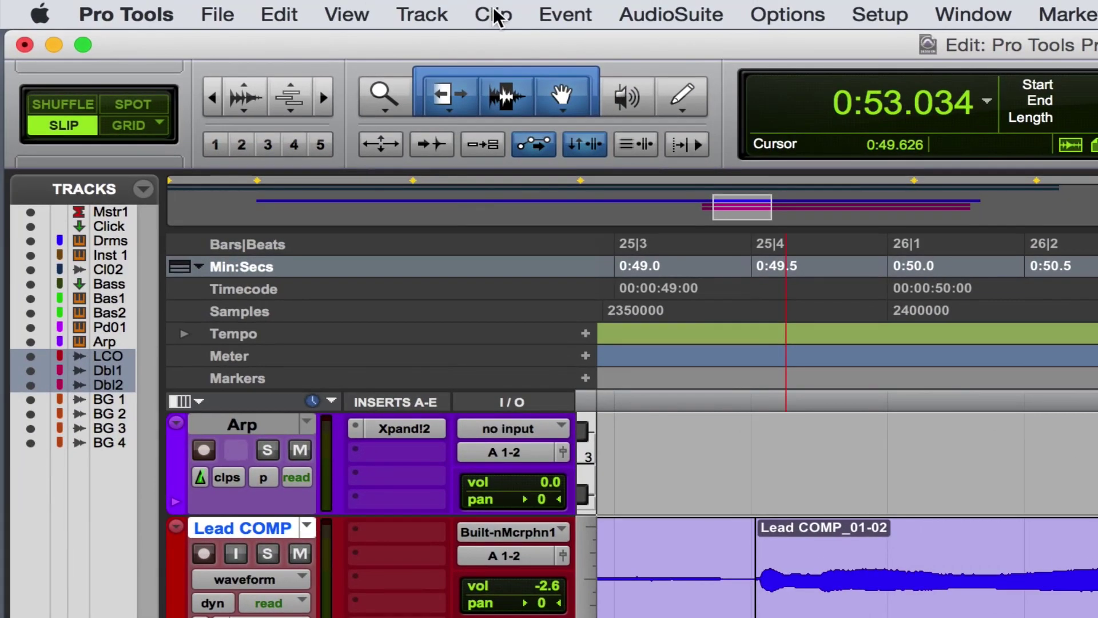
Step: Open Clip > Elastic Properties and move its window below the tracks
{"action": "left_click", "coordinate": [499, 15]}
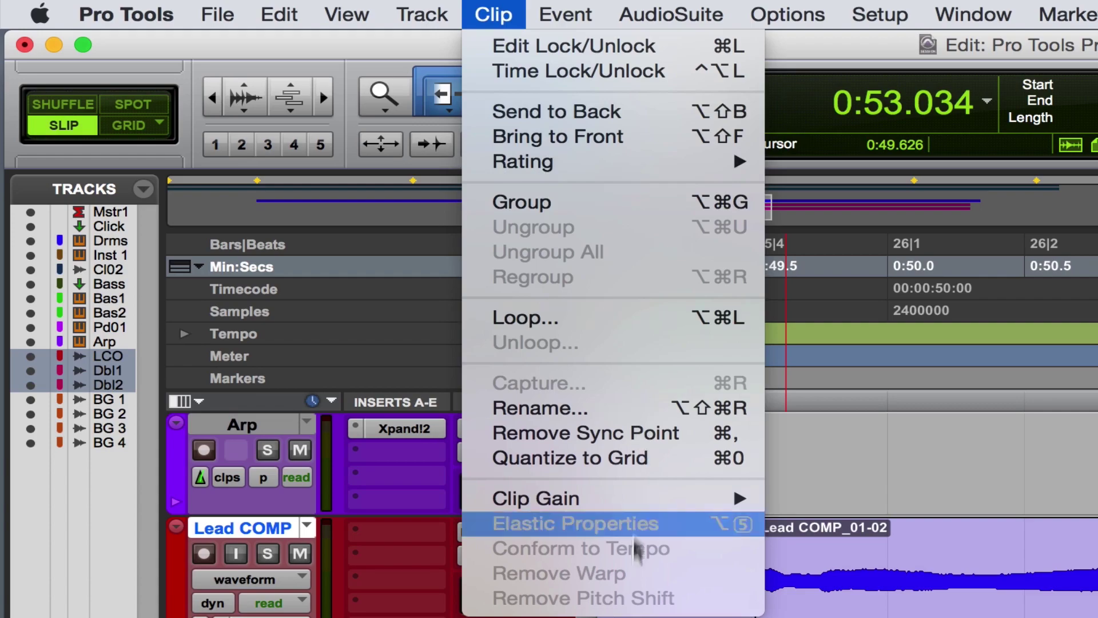
{"action": "left_click", "coordinate": [605, 523]}
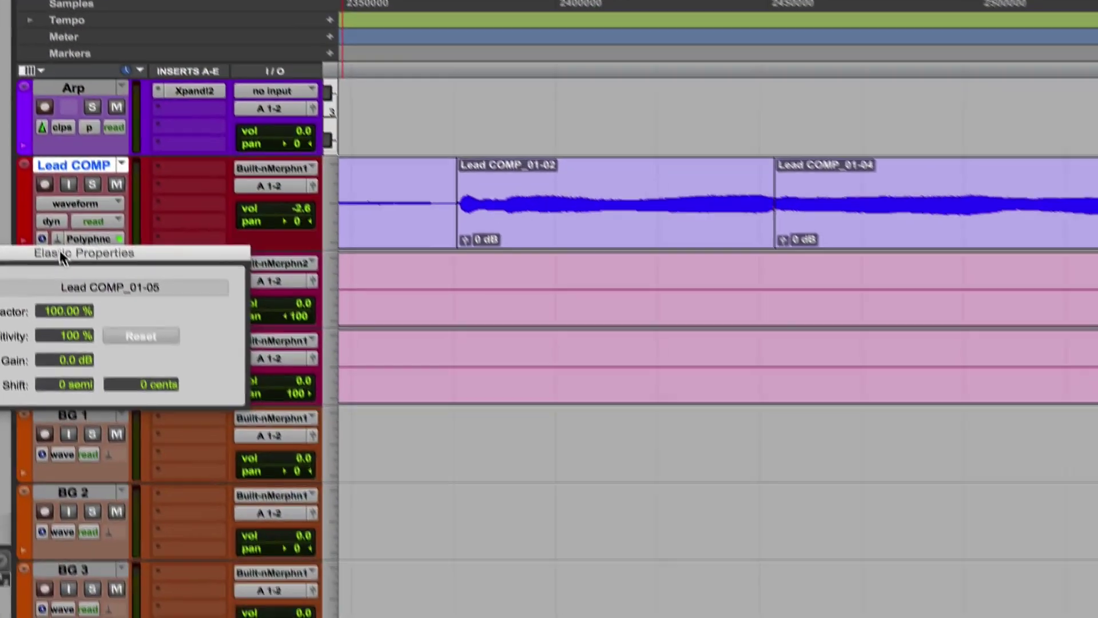
{"action": "left_click_drag", "start_coordinate": [163, 503], "coordinate": [1010, 617]}
{"action": "left_click_drag", "start_coordinate": [740, 408], "coordinate": [783, 403]}
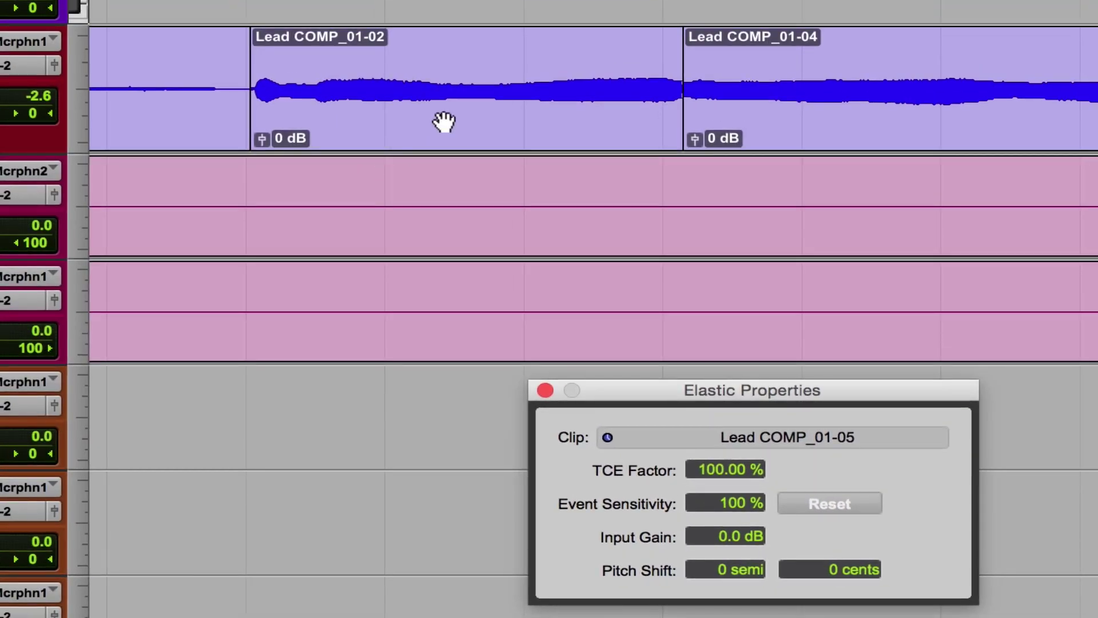
Step: Audition clip Lead COMP_01-02 with a one-semitone pitch shift
{"action": "left_click", "coordinate": [443, 122]}
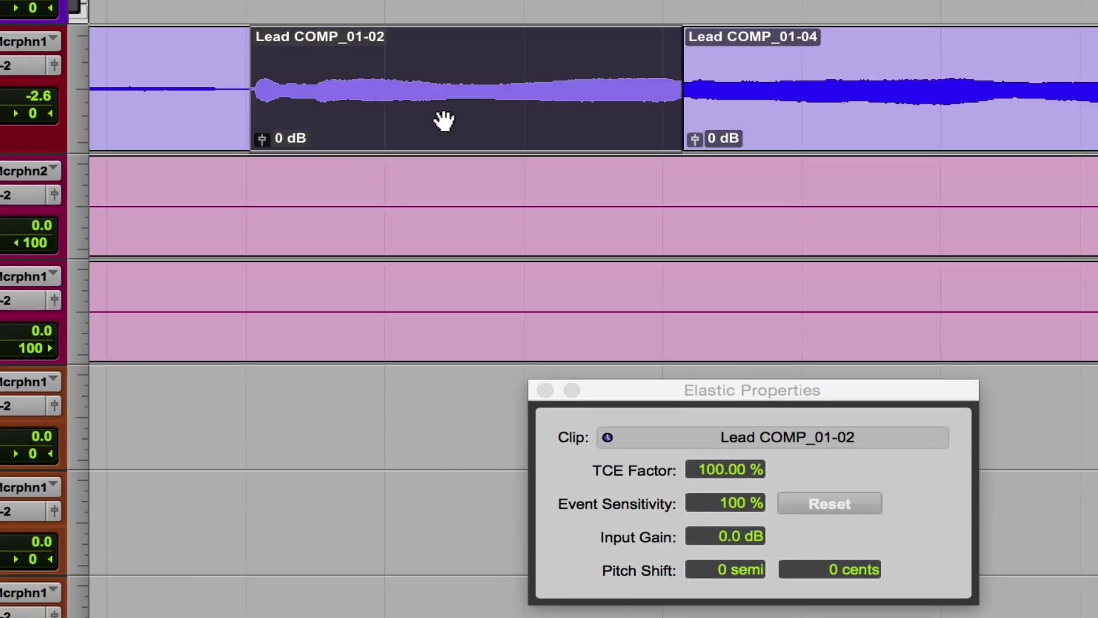
{"action": "key", "text": "space"}
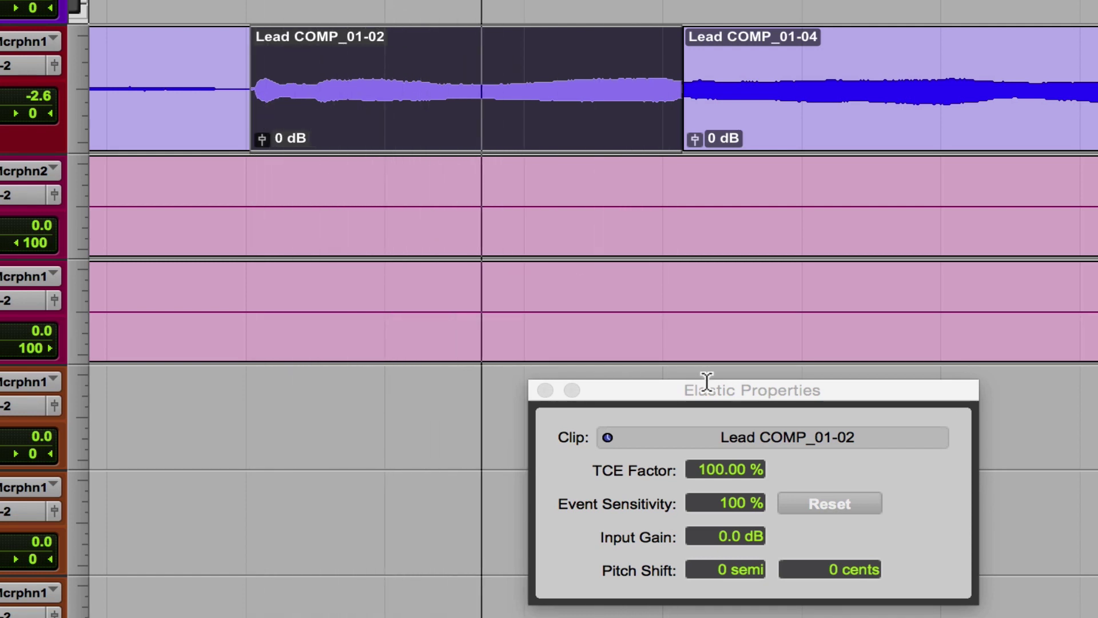
{"action": "left_click", "coordinate": [712, 569]}
{"action": "type", "text": "2"}
{"action": "type", "text": "1"}
{"action": "key", "text": "Return"}
{"action": "key", "text": "space"}
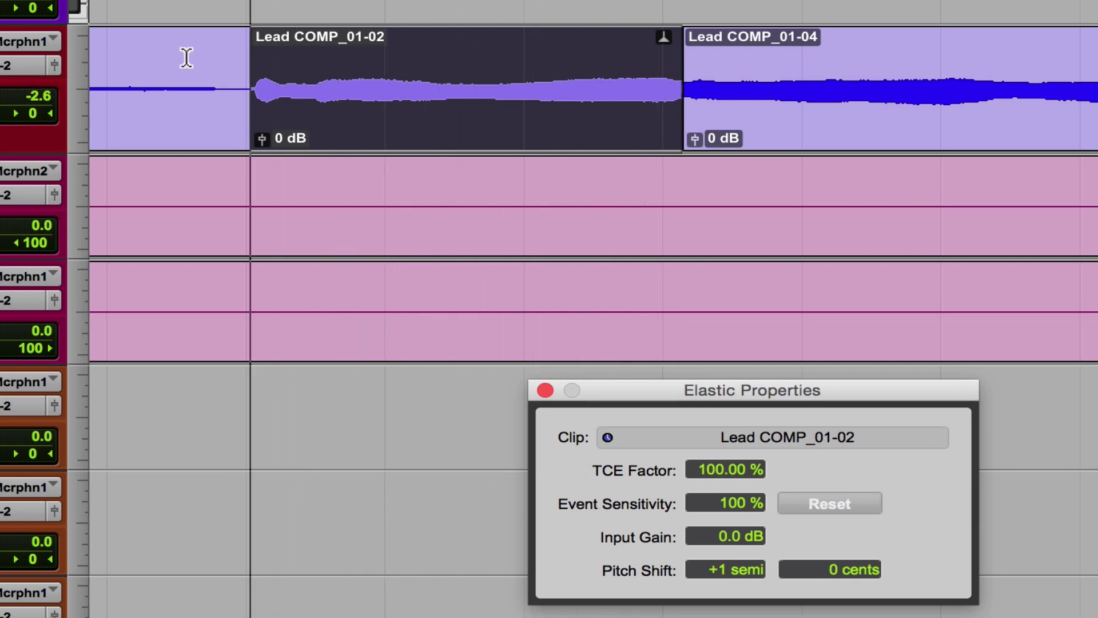
{"action": "left_click", "coordinate": [156, 56]}
{"action": "key", "text": "space"}
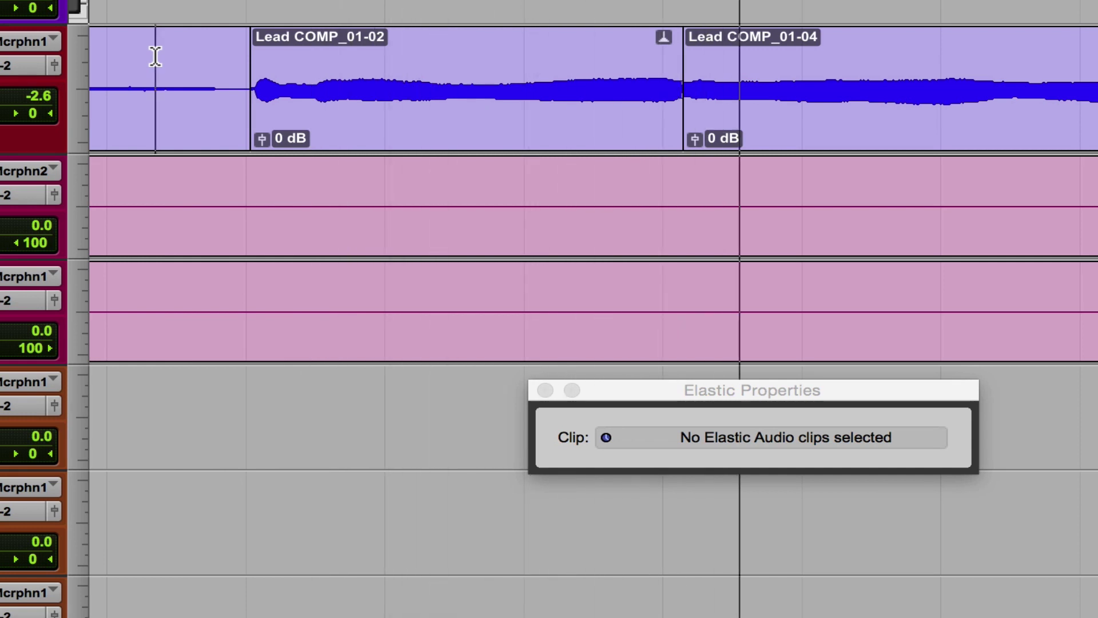
{"action": "key", "text": "space"}
Step: Reset Lead COMP_01-02 to 0 semitones, set +16 cents, and audition it
{"action": "left_click", "coordinate": [309, 117]}
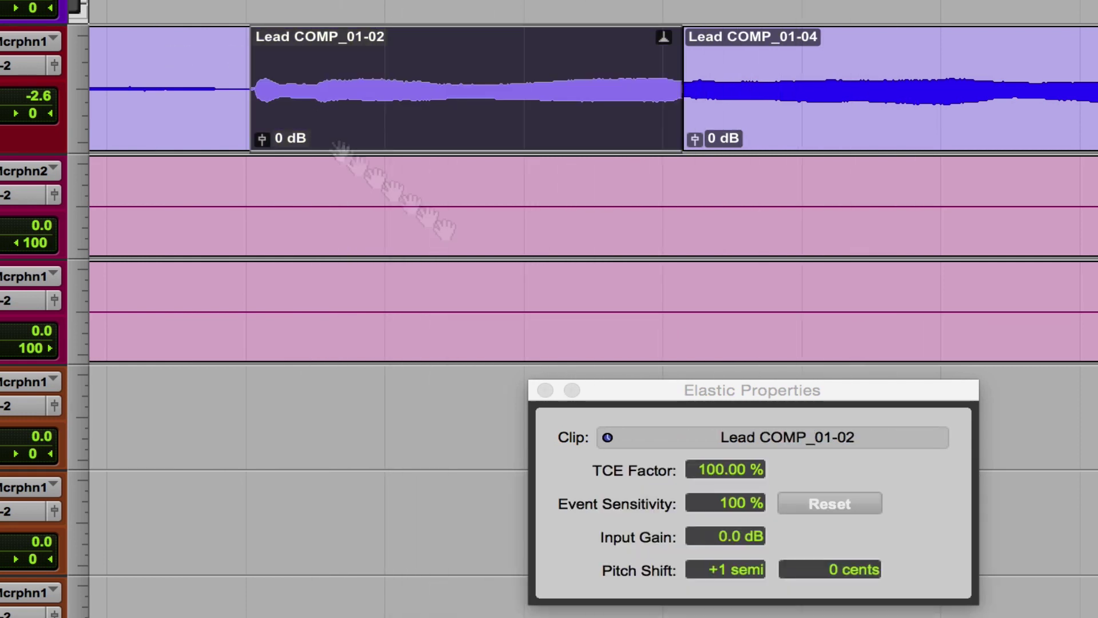
{"action": "left_click", "coordinate": [719, 572]}
{"action": "type", "text": "0"}
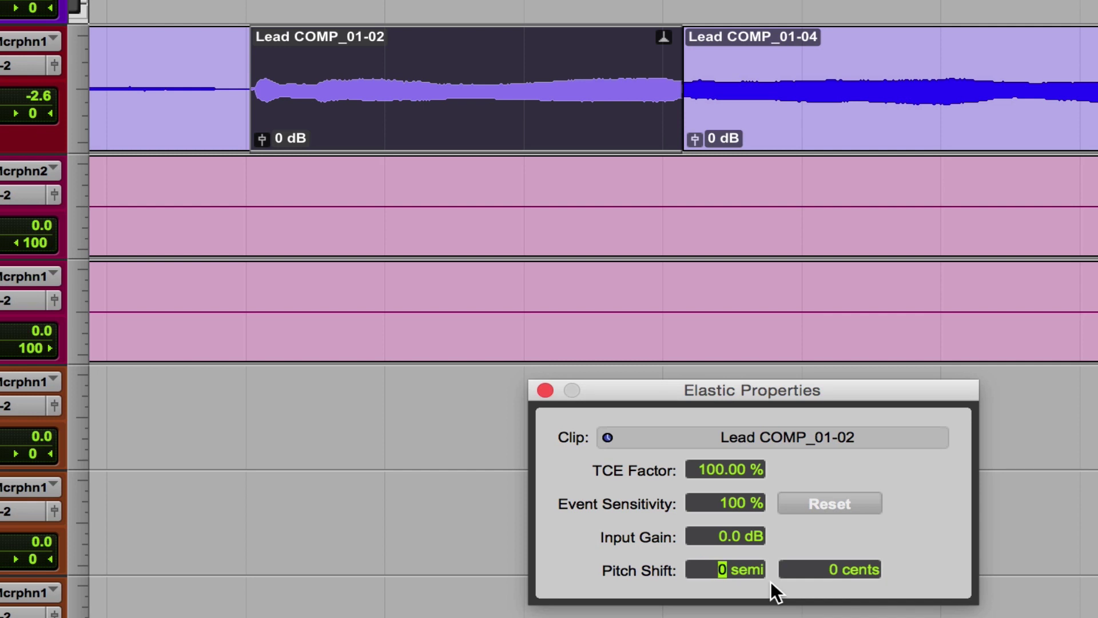
{"action": "left_click", "coordinate": [826, 566]}
{"action": "type", "text": "16"}
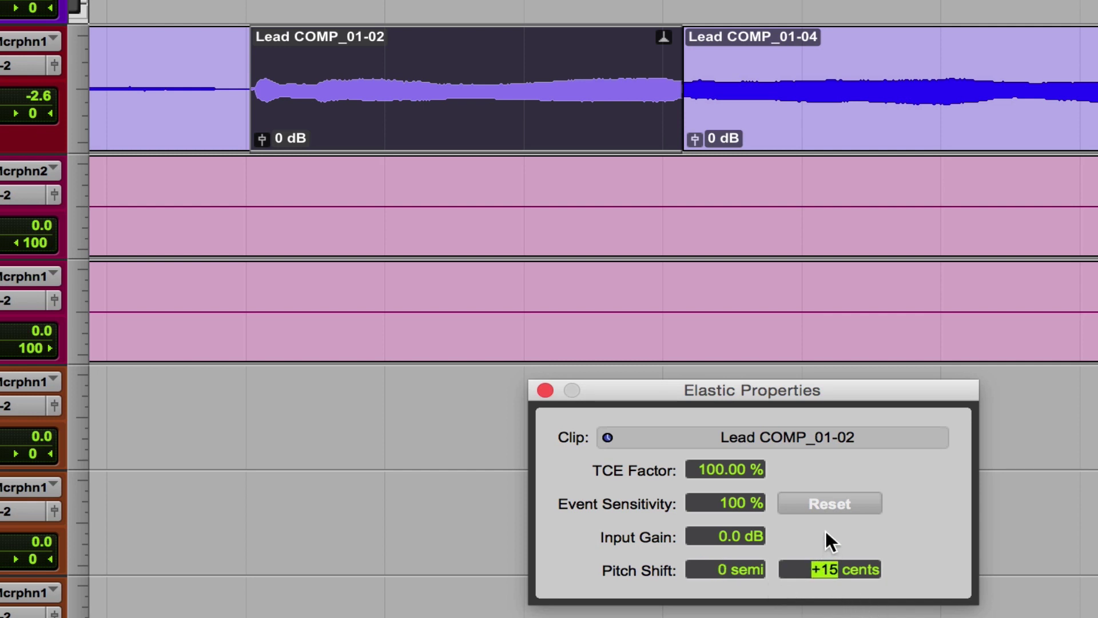
{"action": "key", "text": "Return"}
{"action": "key", "text": "space"}
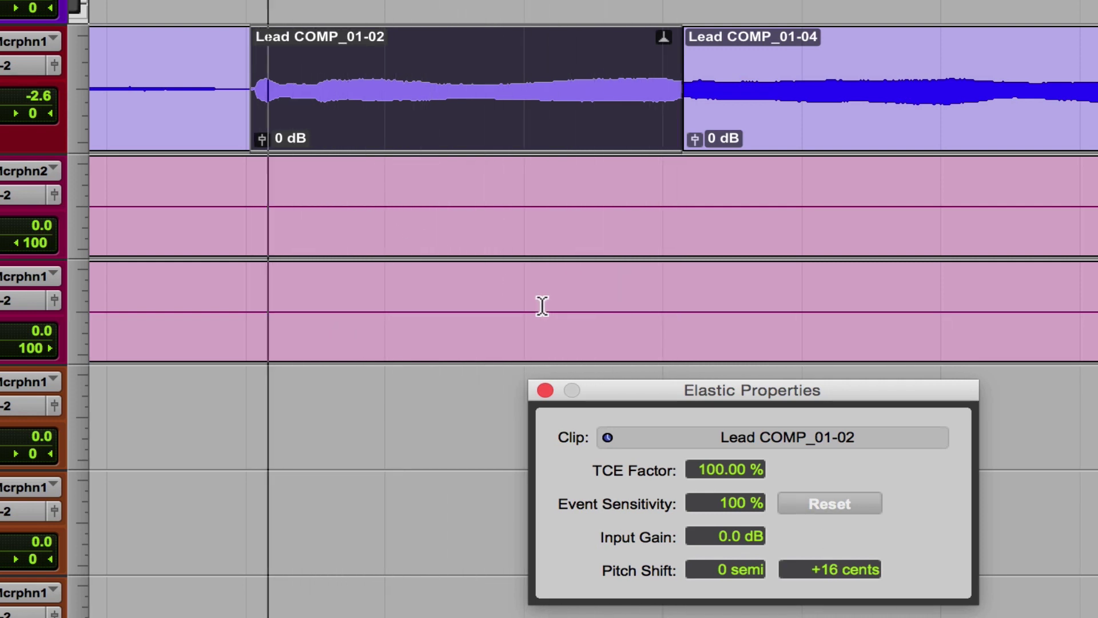
{"action": "left_click", "coordinate": [161, 56]}
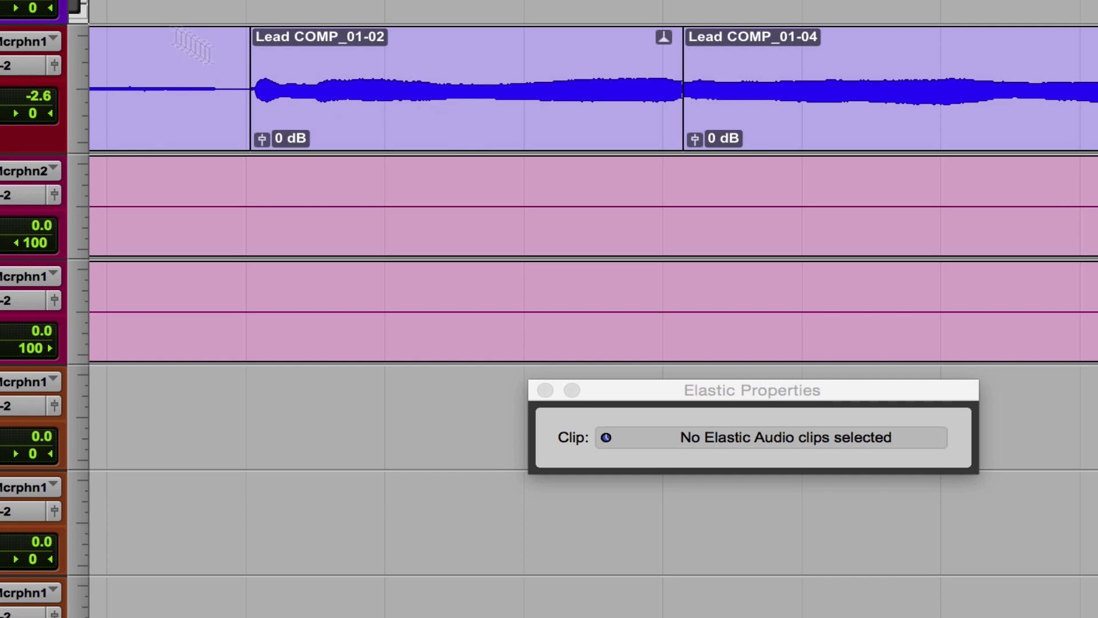
Step: Give clip Lead COMP_01-05 a 1-semitone pitch shift and play it back
{"action": "left_click", "coordinate": [956, 122]}
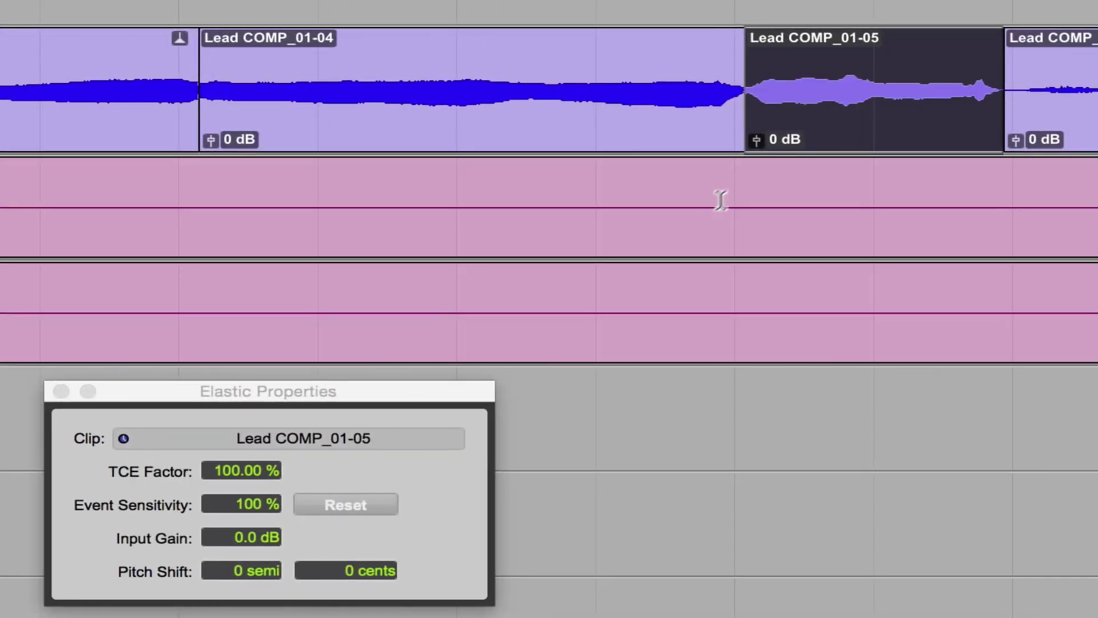
{"action": "left_click", "coordinate": [235, 572]}
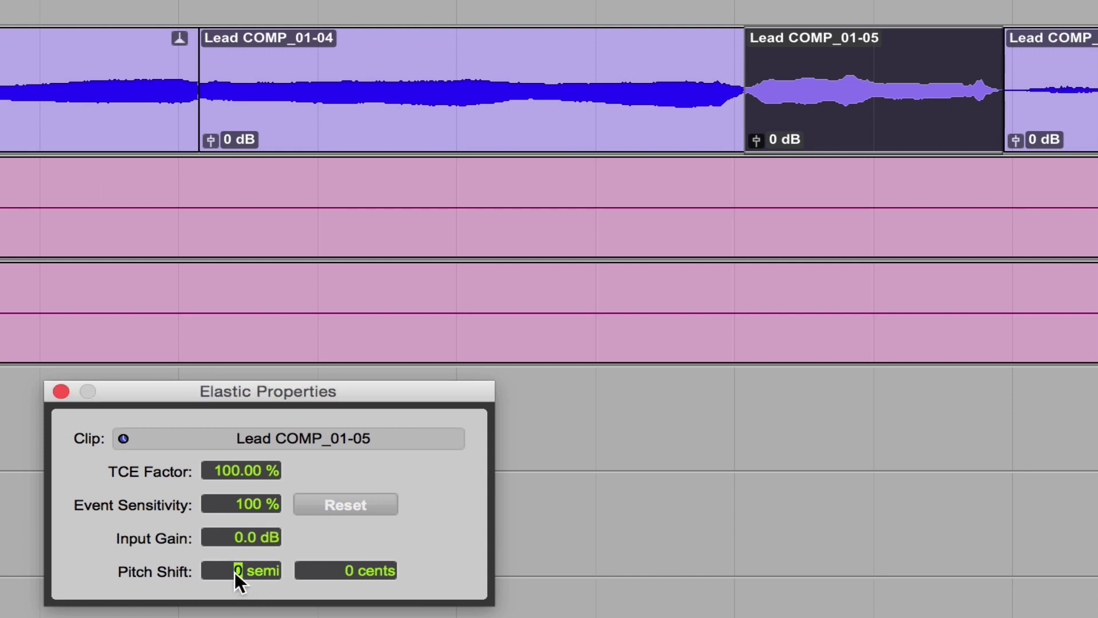
{"action": "type", "text": "1"}
{"action": "key", "text": "Return"}
{"action": "key", "text": "Escape"}
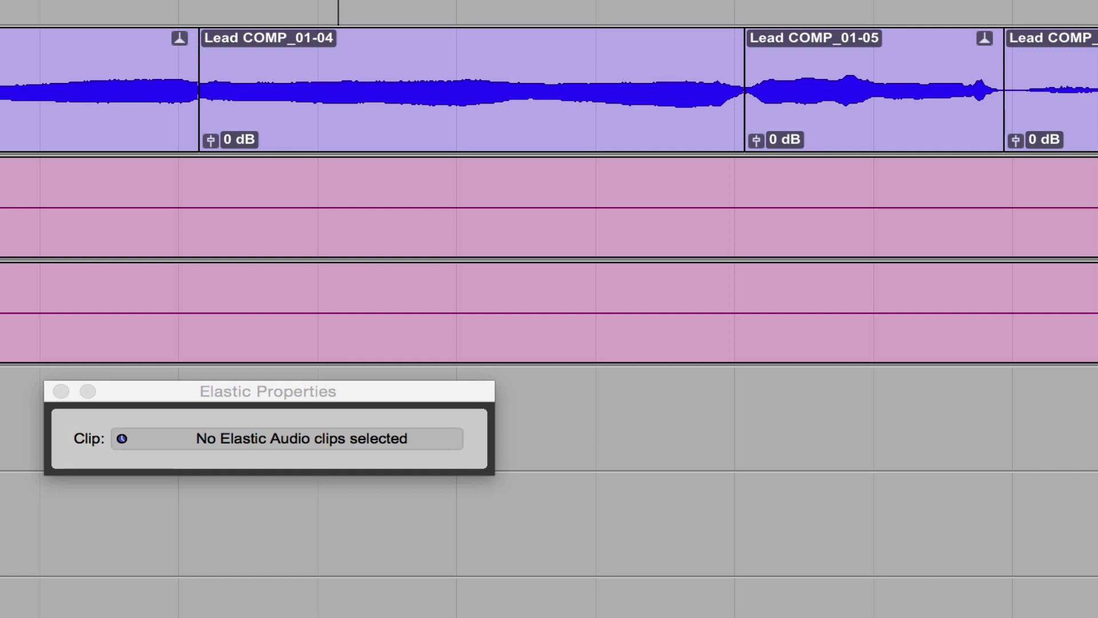
{"action": "key", "text": "space"}
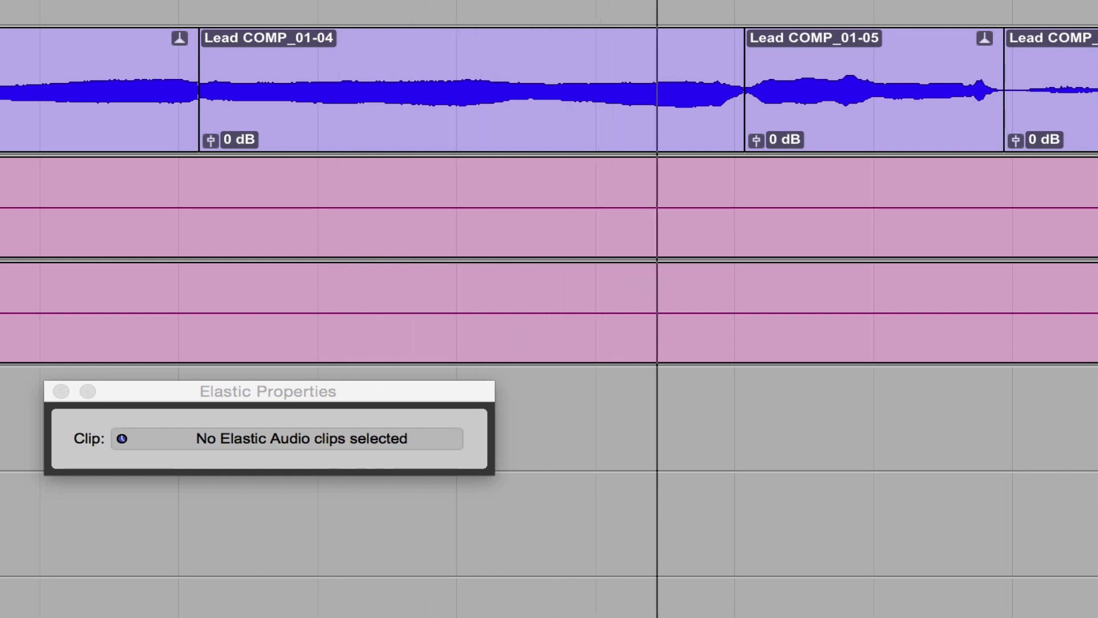
Step: Raise Lead COMP_01-05's cents pitch shift to +24 and audition the result
{"action": "left_click", "coordinate": [829, 139]}
{"action": "left_click", "coordinate": [239, 571]}
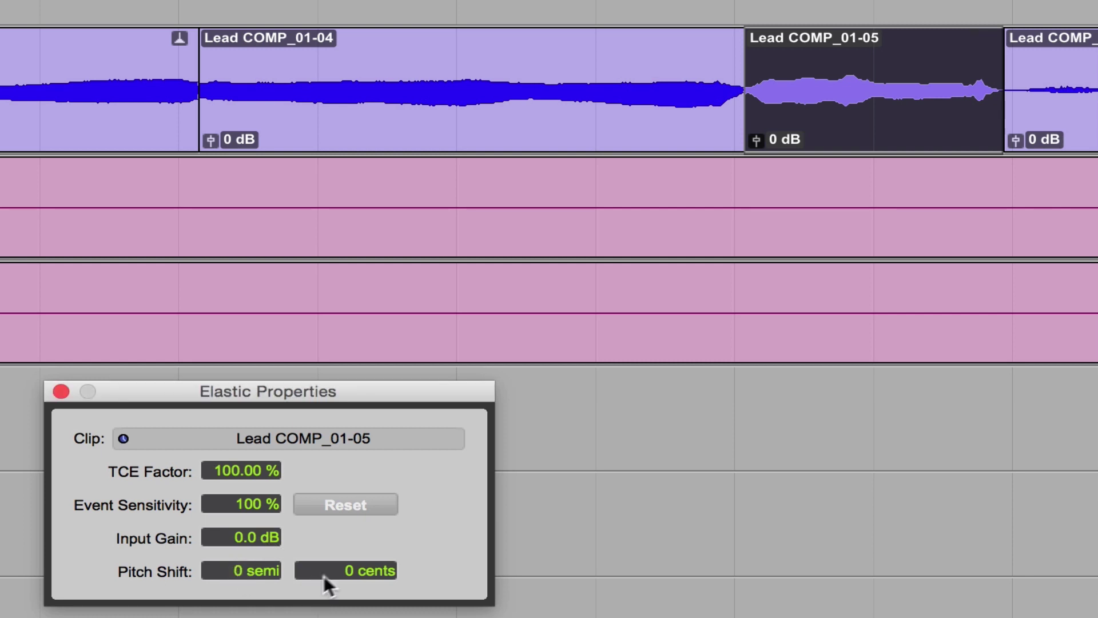
{"action": "left_click_drag", "start_coordinate": [347, 568], "coordinate": [363, 523]}
{"action": "key", "text": "space"}
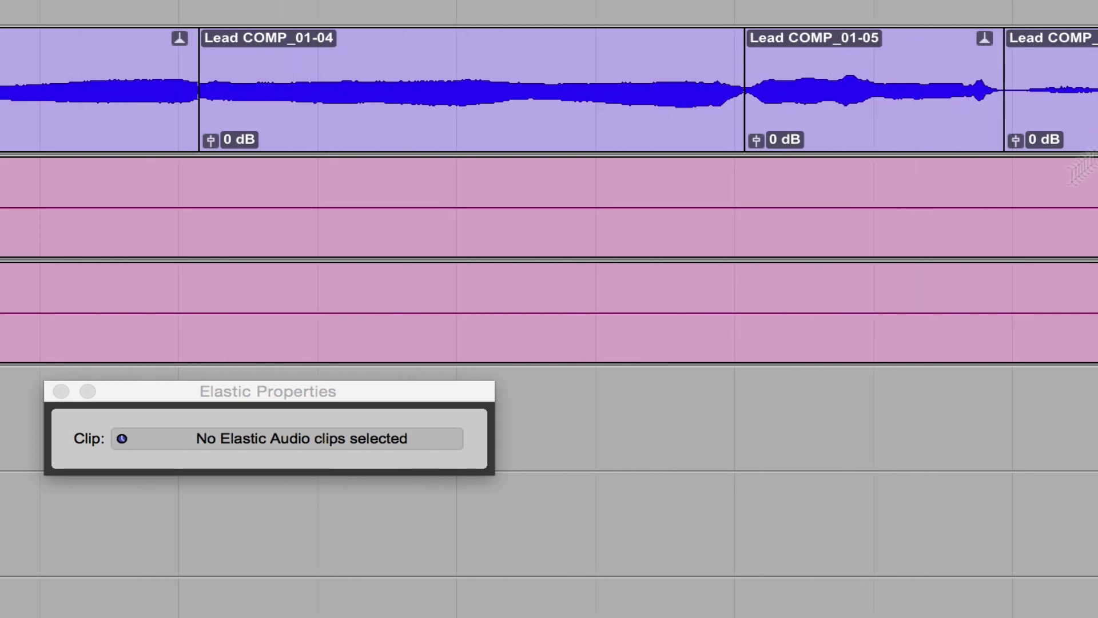
{"action": "key", "text": "super+bracketleft"}
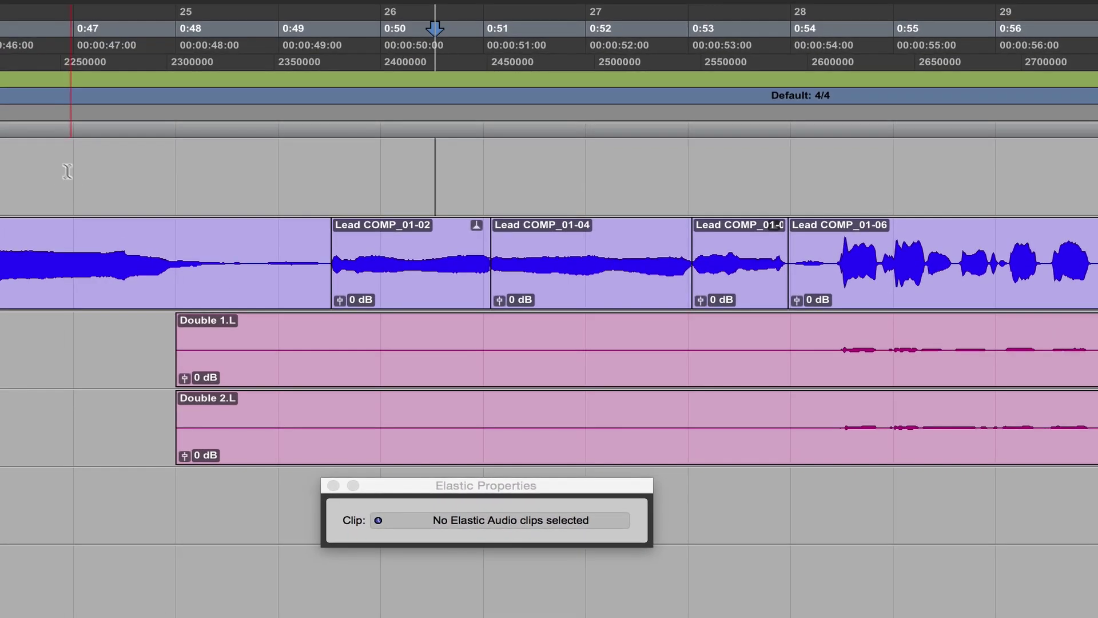
Step: Play the corrected vocal with the doubles from about 0:47, then stop
{"action": "left_click", "coordinate": [65, 167]}
{"action": "key", "text": "space"}
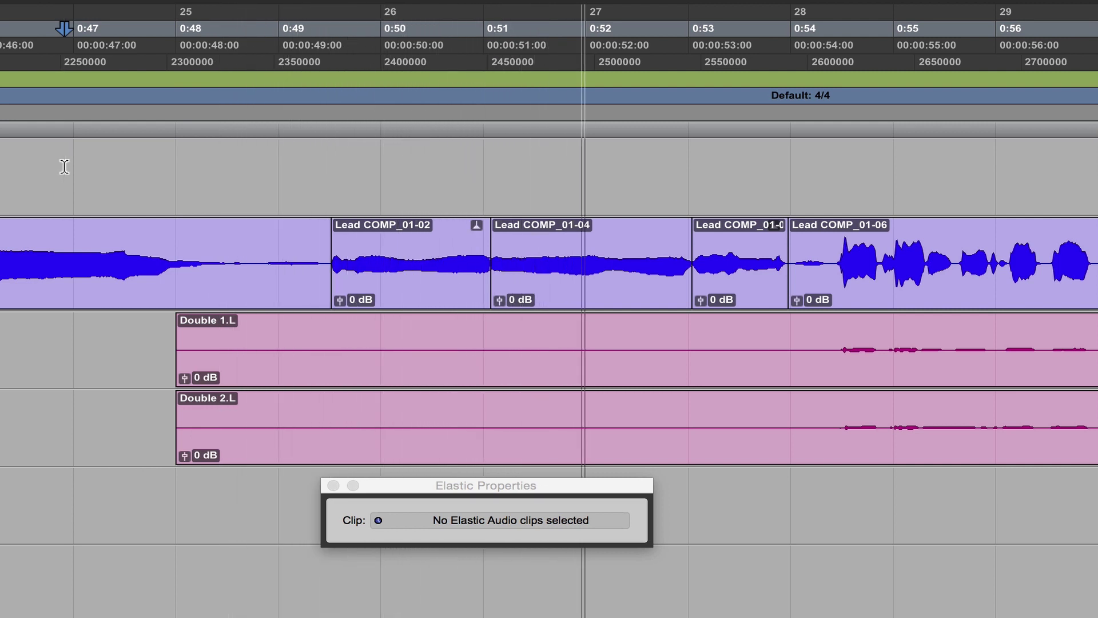
{"action": "key", "text": "space"}
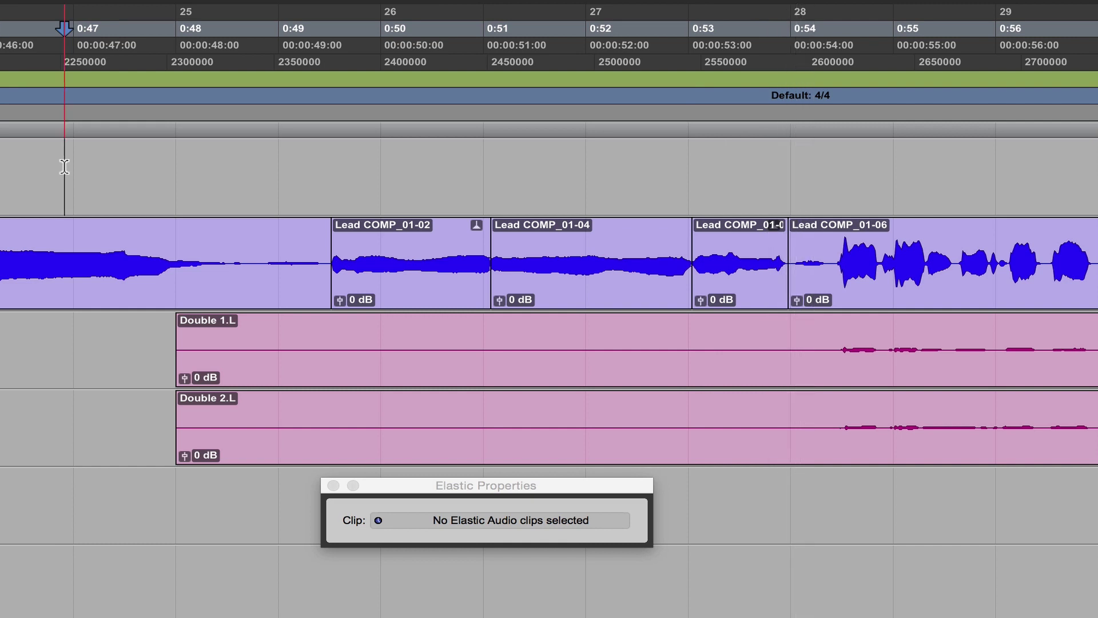